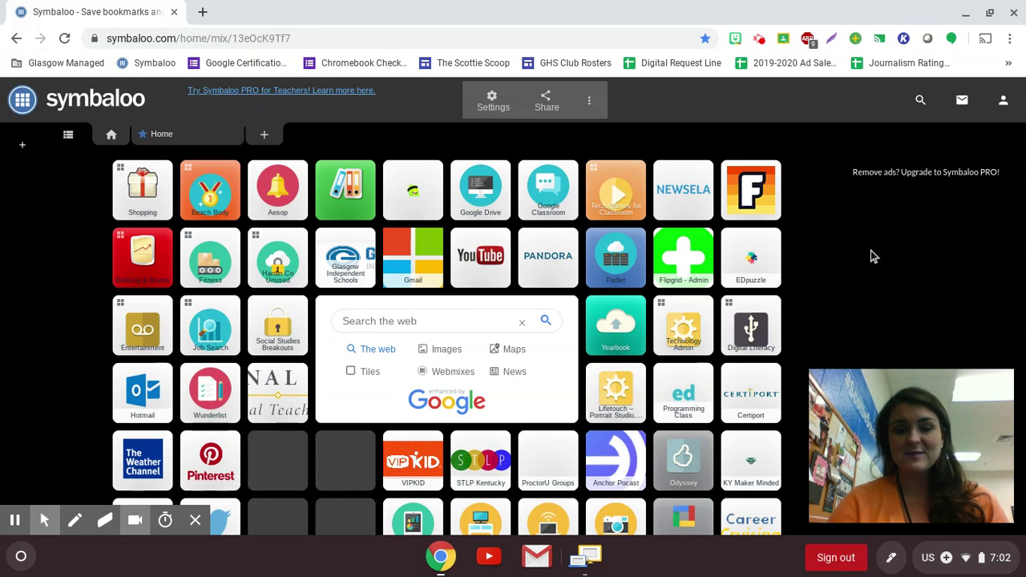
- Open Padlet from the Symbaloo bookmarks and start making a new padlet
{"action": "left_click", "coordinate": [612, 259]}
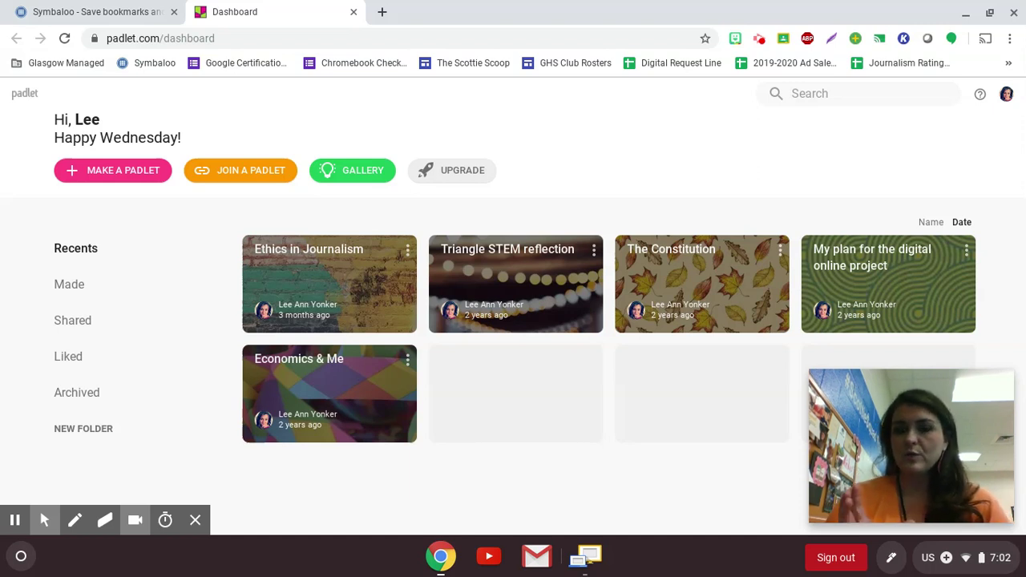
{"action": "left_click", "coordinate": [122, 178]}
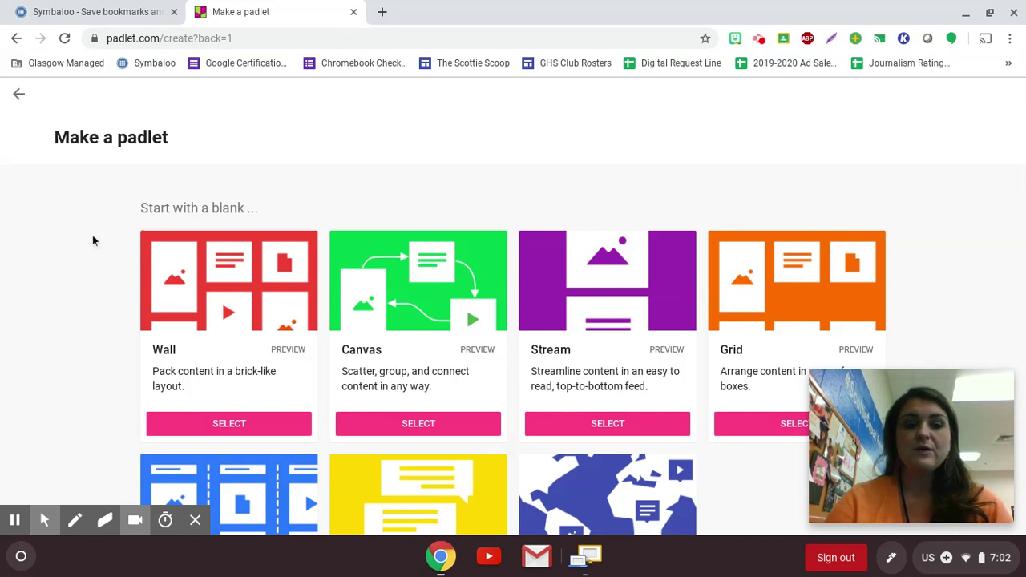
- Pick the Shelf layout, creating a new padlet named 'My glorious shelf'
{"action": "scroll", "coordinate": [92, 241], "scroll_direction": "down", "scroll_amount": 3}
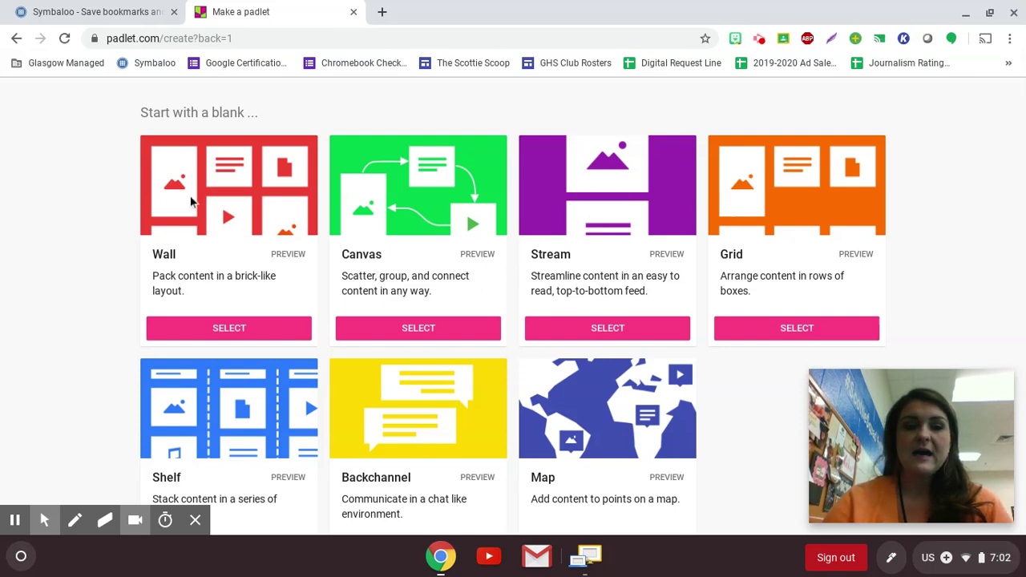
{"action": "scroll", "coordinate": [102, 201], "scroll_direction": "down", "scroll_amount": 2}
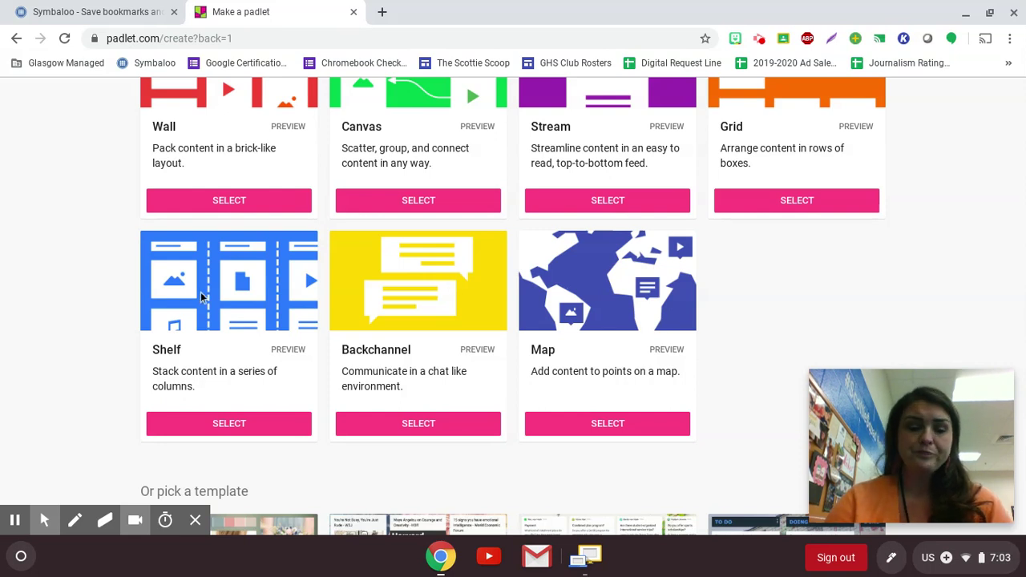
{"action": "left_click", "coordinate": [217, 430]}
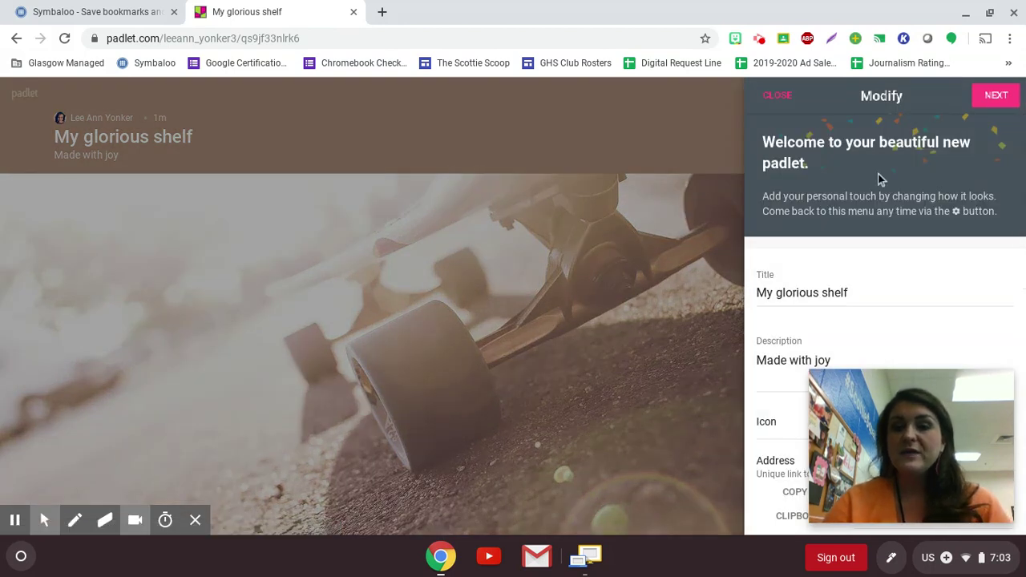
- Replace the title with 'Thanksgiving Padlet' and the description with 'Answer all the questions below.'
{"action": "scroll", "coordinate": [878, 180], "scroll_direction": "down", "scroll_amount": 4}
{"action": "scroll", "coordinate": [878, 176], "scroll_direction": "up", "scroll_amount": 2}
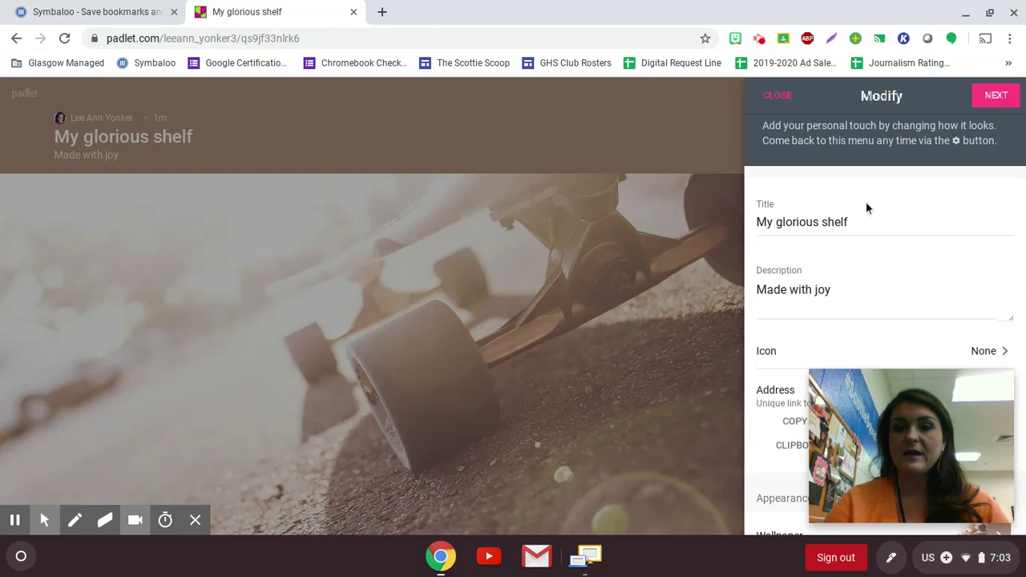
{"action": "left_click_drag", "start_coordinate": [859, 221], "coordinate": [681, 218]}
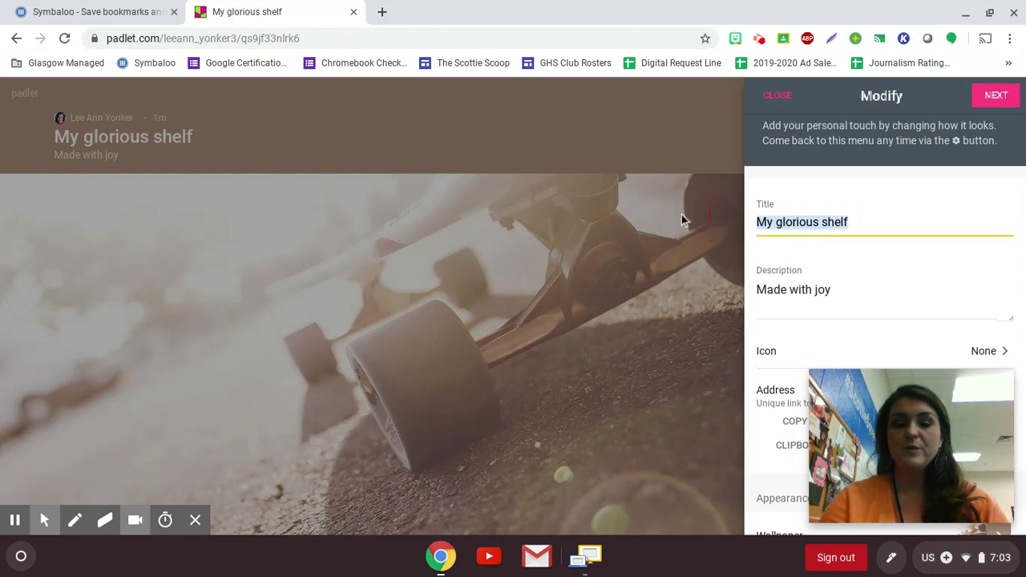
{"action": "type", "text": "Thanksg"}
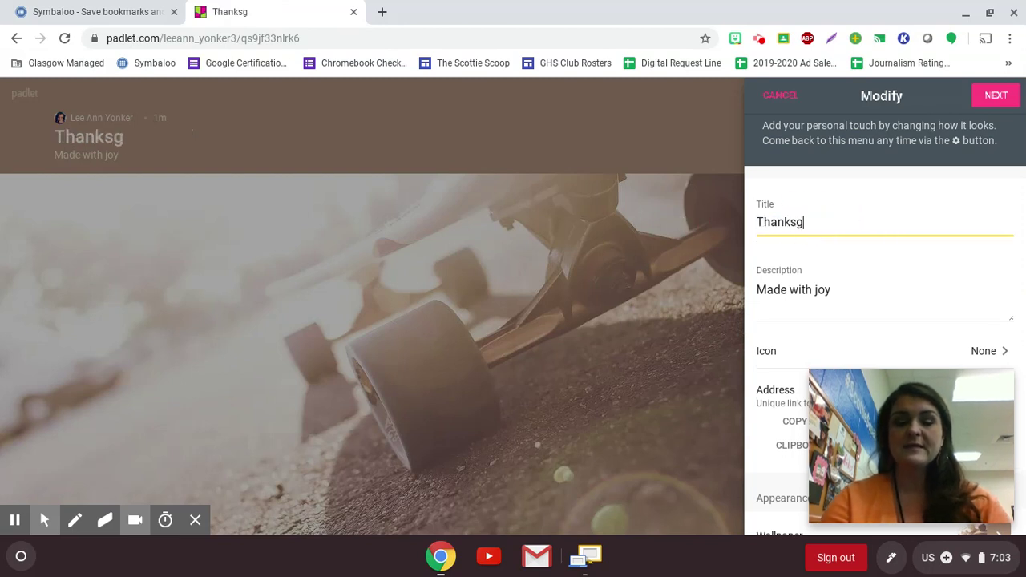
{"action": "type", "text": "iving Pa"}
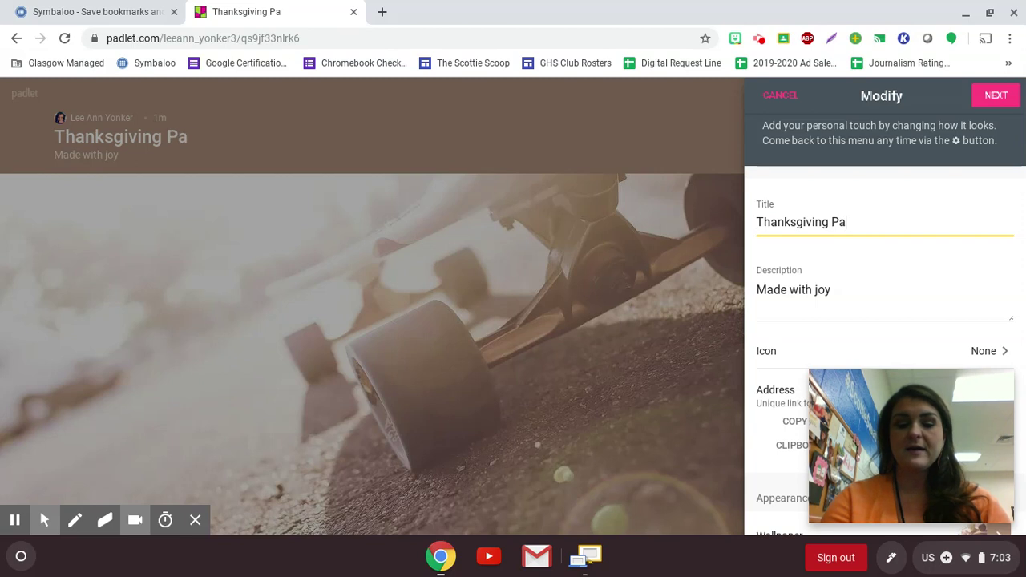
{"action": "type", "text": "dlet"}
{"action": "left_click", "coordinate": [825, 293]}
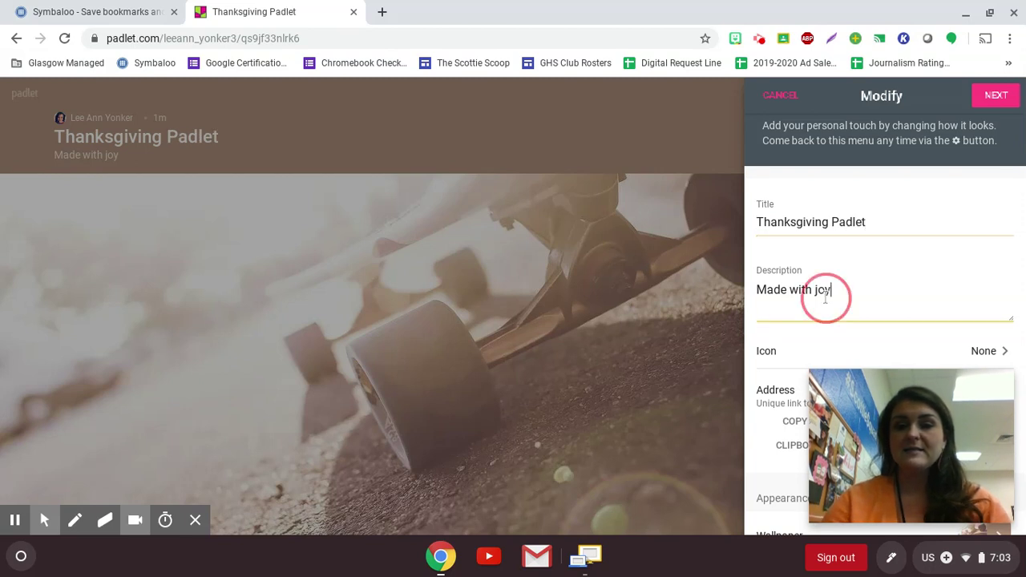
{"action": "left_click_drag", "start_coordinate": [835, 292], "coordinate": [705, 280]}
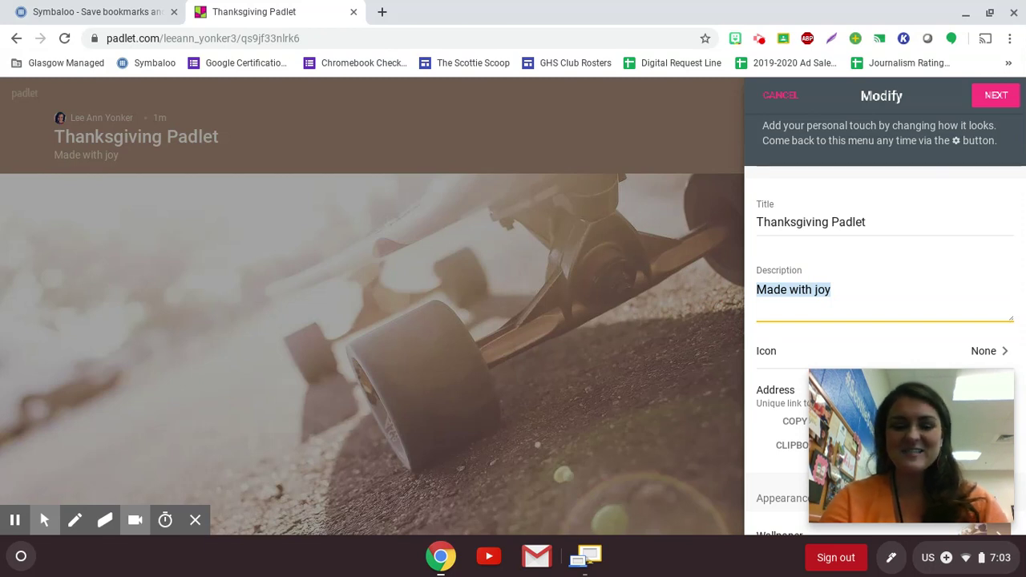
{"action": "type", "text": "Ans"}
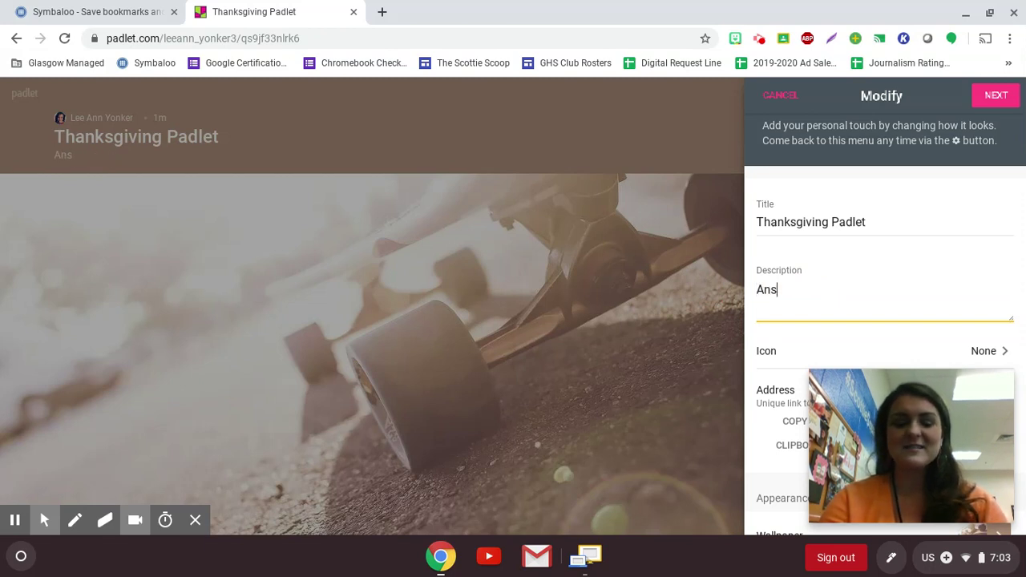
{"action": "type", "text": "wer all the questions below."}
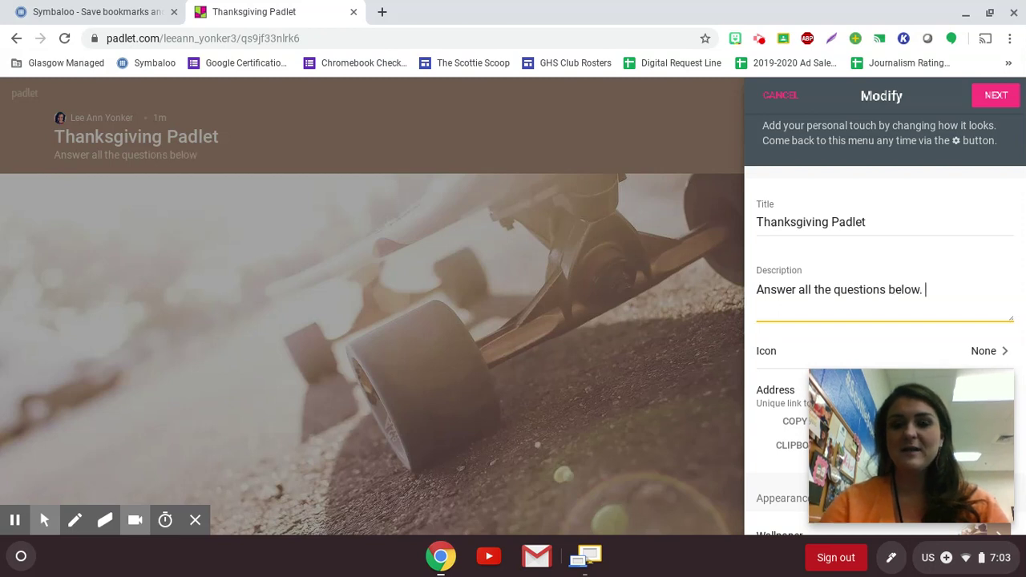
{"action": "scroll", "coordinate": [828, 295], "scroll_direction": "down", "scroll_amount": 3}
{"action": "scroll", "coordinate": [828, 295], "scroll_direction": "down", "scroll_amount": 2}
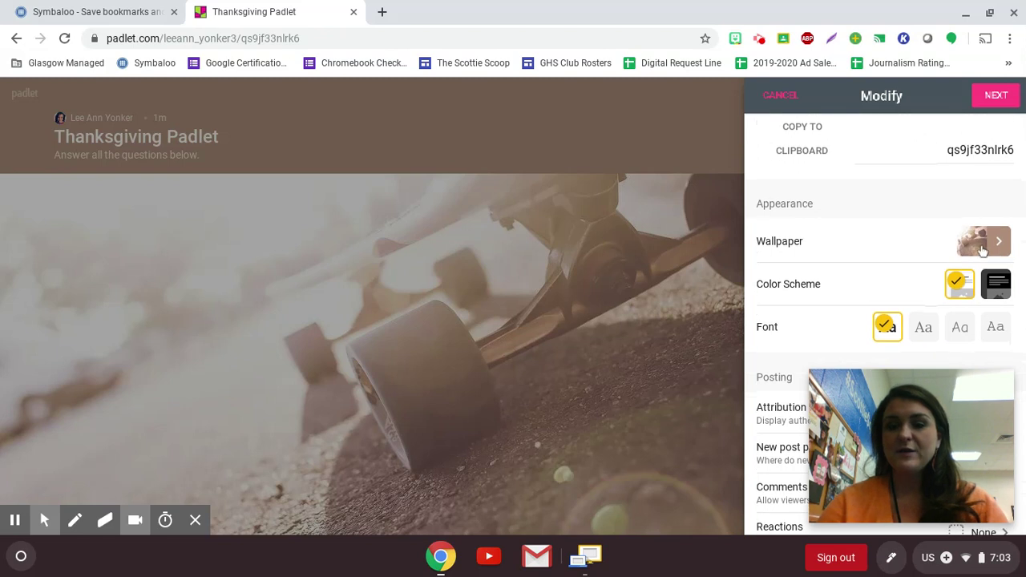
- Set the wallpaper to the Windmill picture and return to the Modify settings
{"action": "left_click", "coordinate": [997, 252]}
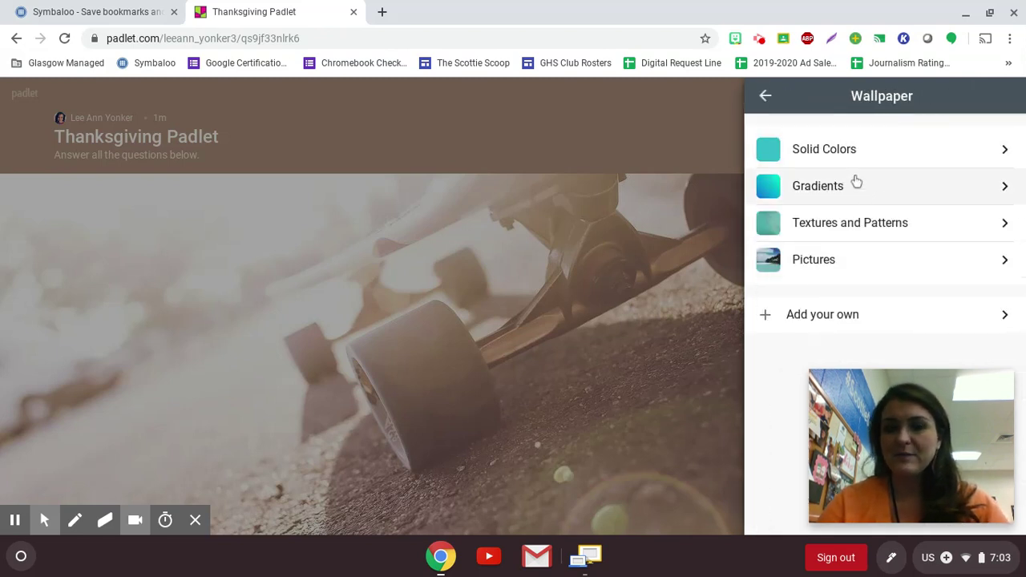
{"action": "left_click", "coordinate": [988, 265]}
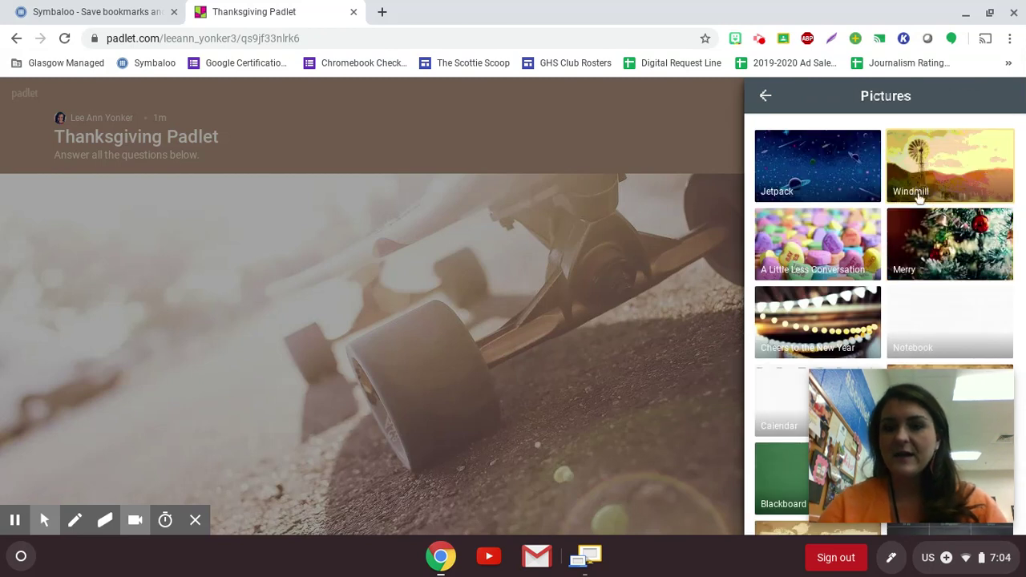
{"action": "left_click", "coordinate": [965, 169]}
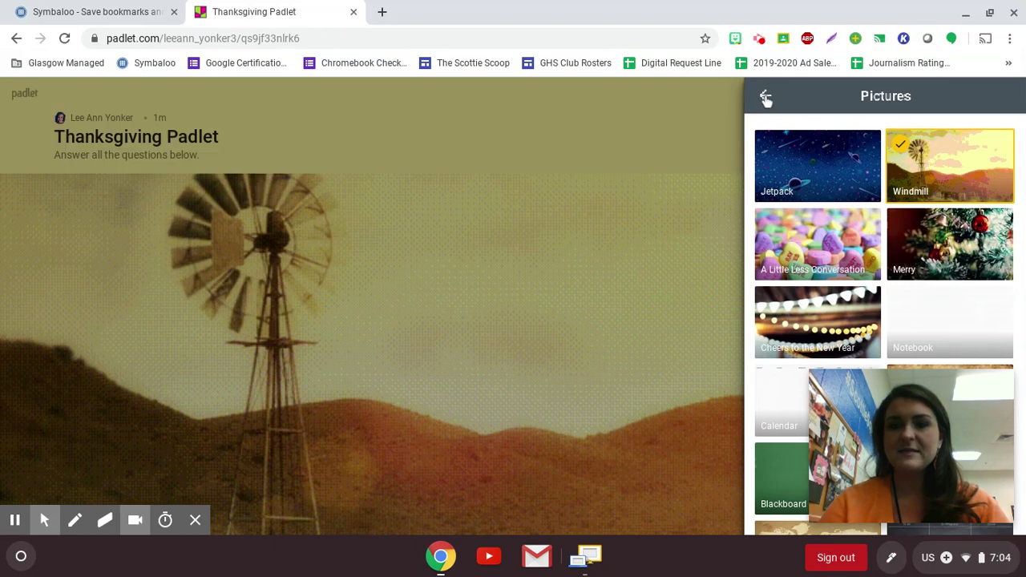
{"action": "left_click", "coordinate": [763, 96]}
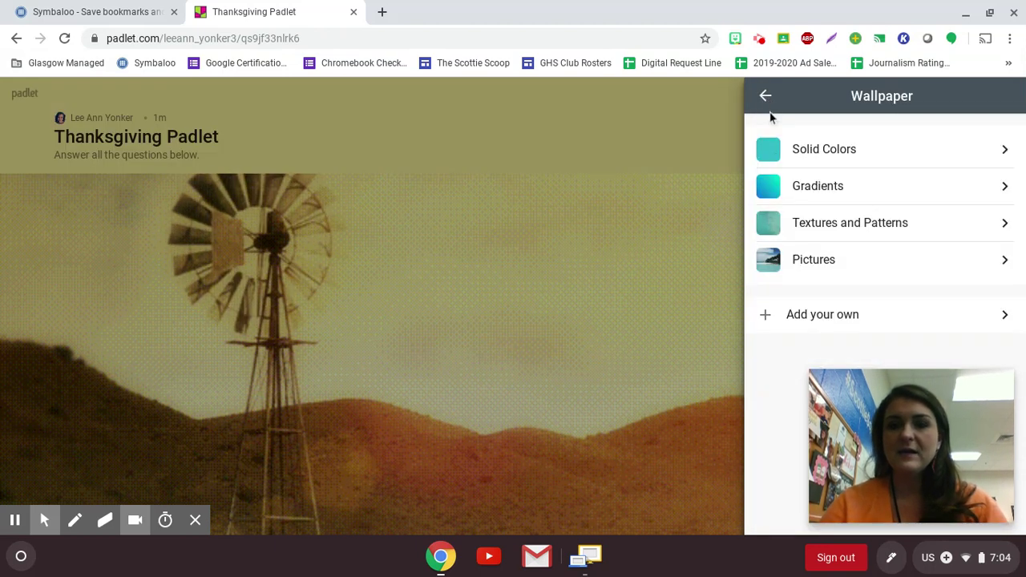
{"action": "left_click", "coordinate": [765, 97]}
{"action": "scroll", "coordinate": [839, 232], "scroll_direction": "down", "scroll_amount": 3}
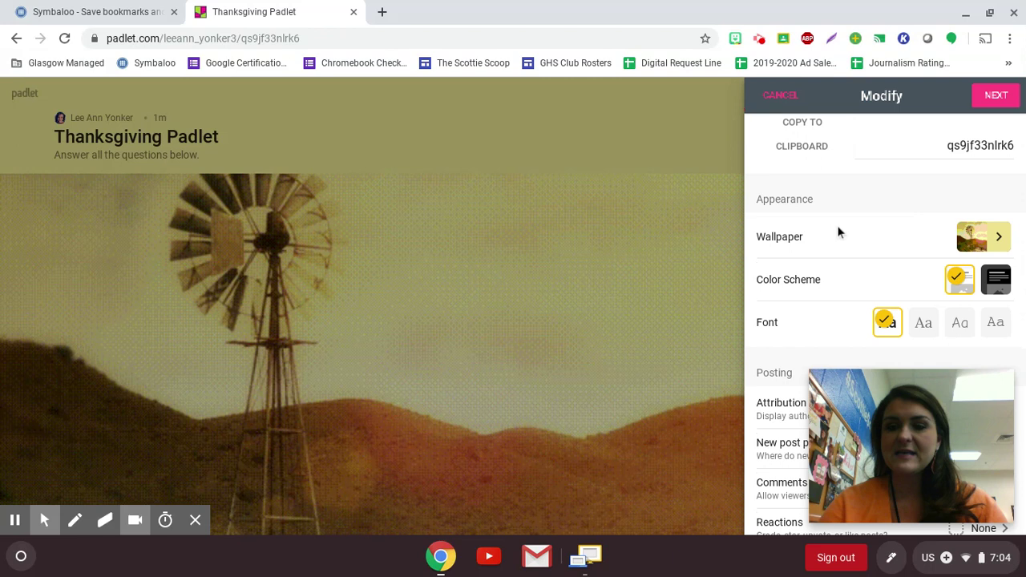
- Review the posting settings and advance to the 'You're all set' confirmation
{"action": "scroll", "coordinate": [885, 309], "scroll_direction": "down", "scroll_amount": 1}
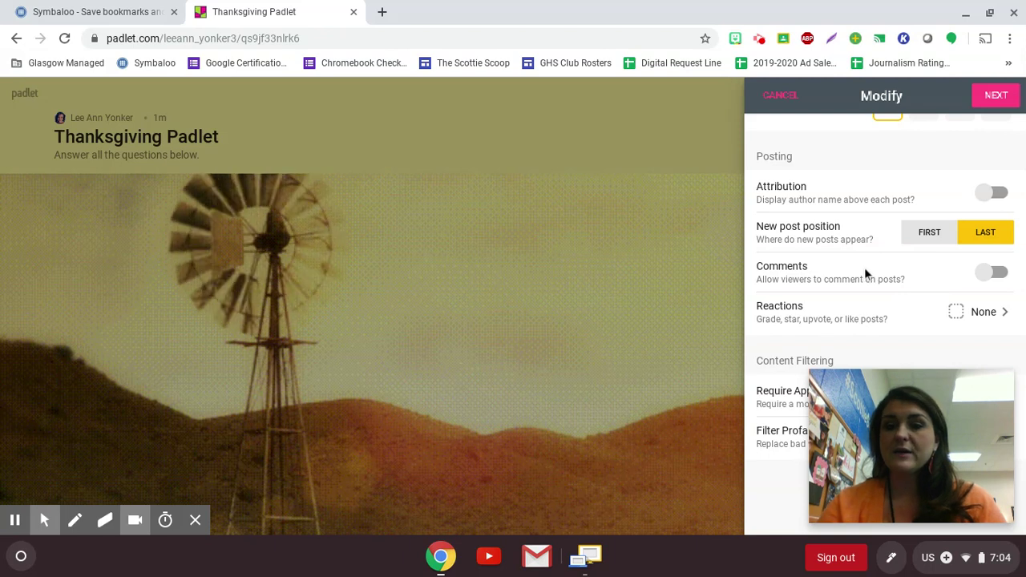
{"action": "scroll", "coordinate": [864, 267], "scroll_direction": "up", "scroll_amount": 10}
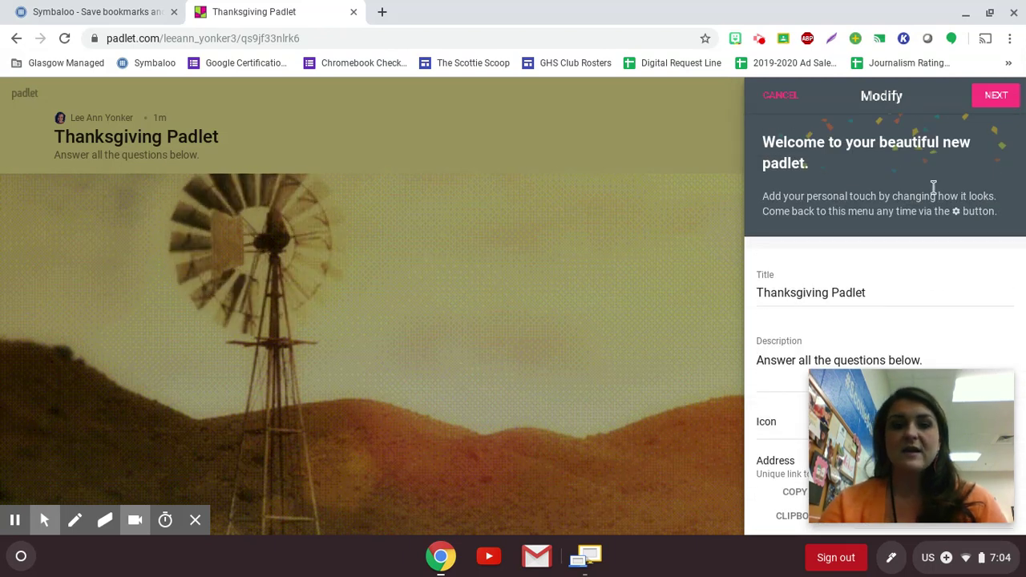
{"action": "left_click", "coordinate": [996, 97]}
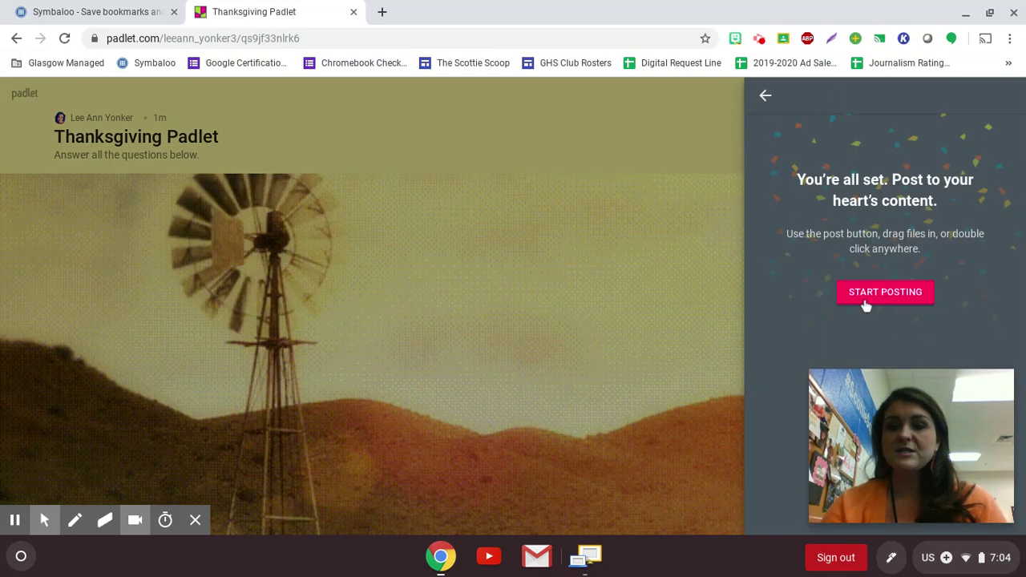
{"action": "left_click", "coordinate": [763, 97]}
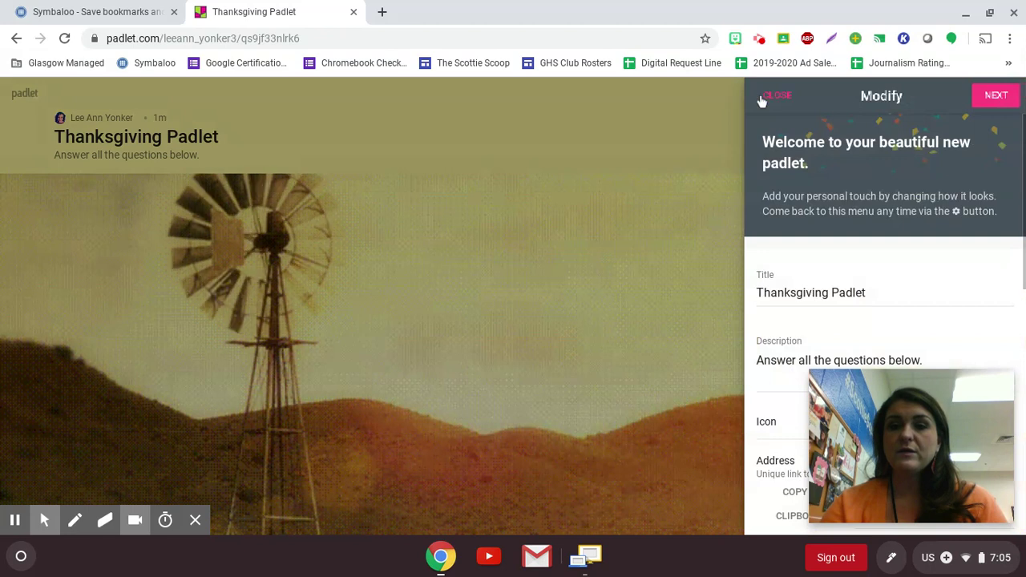
{"action": "left_click", "coordinate": [998, 97]}
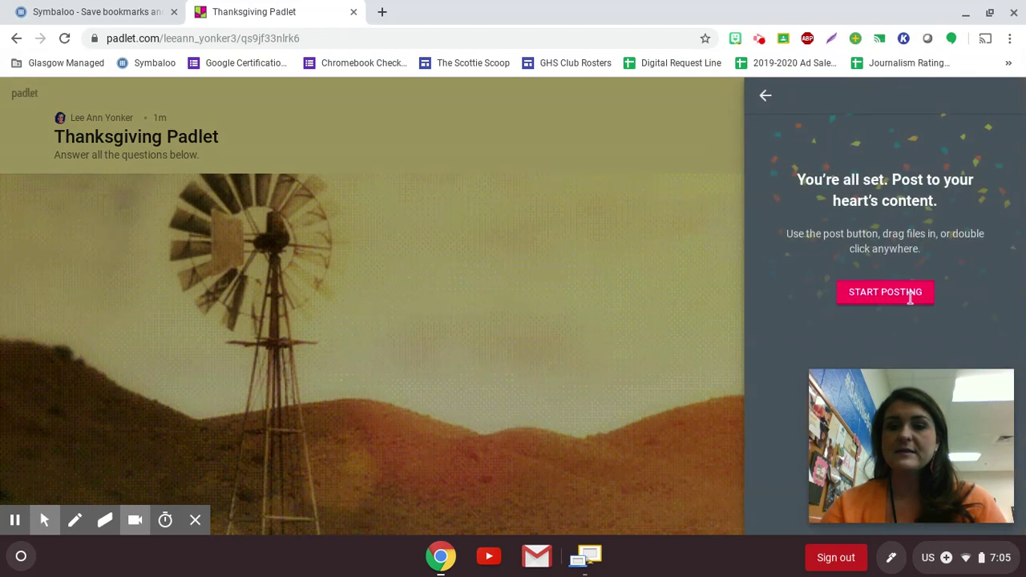
- Create the first column 'What is your favorite Thanksgiving Food?', correcting its ending to a question mark
{"action": "left_click", "coordinate": [888, 295]}
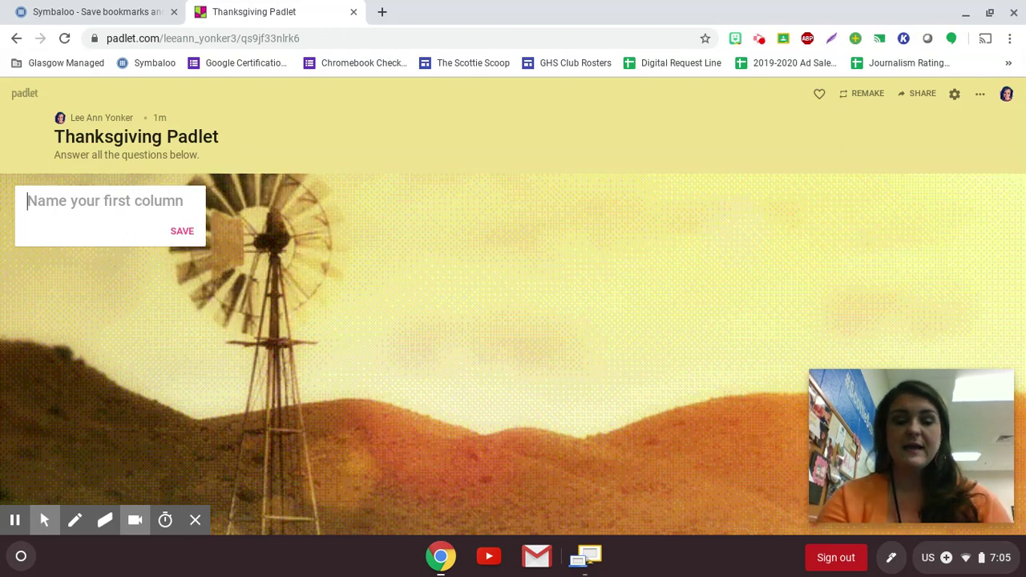
{"action": "type", "text": "What is your "}
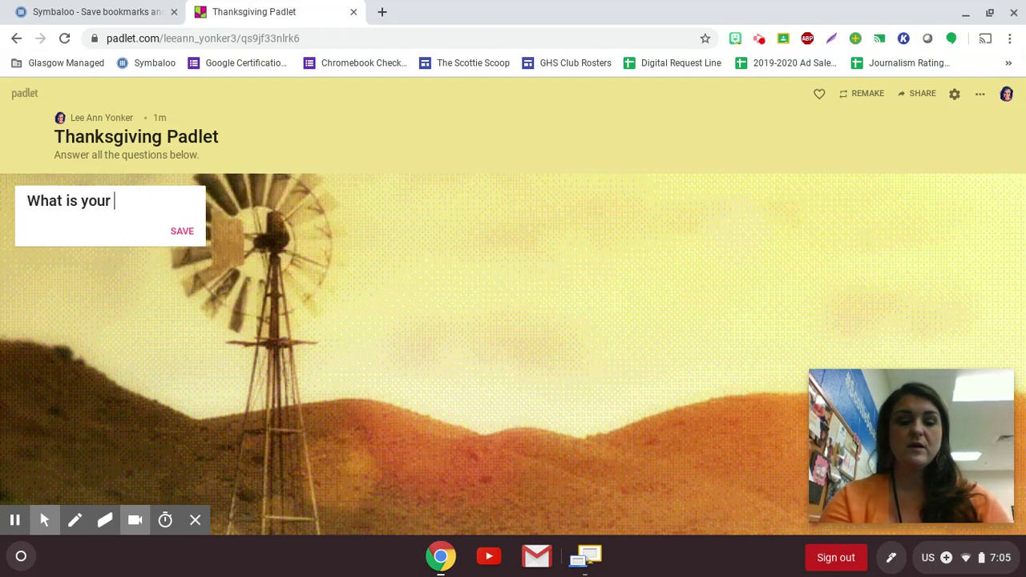
{"action": "type", "text": "favorite Thank"}
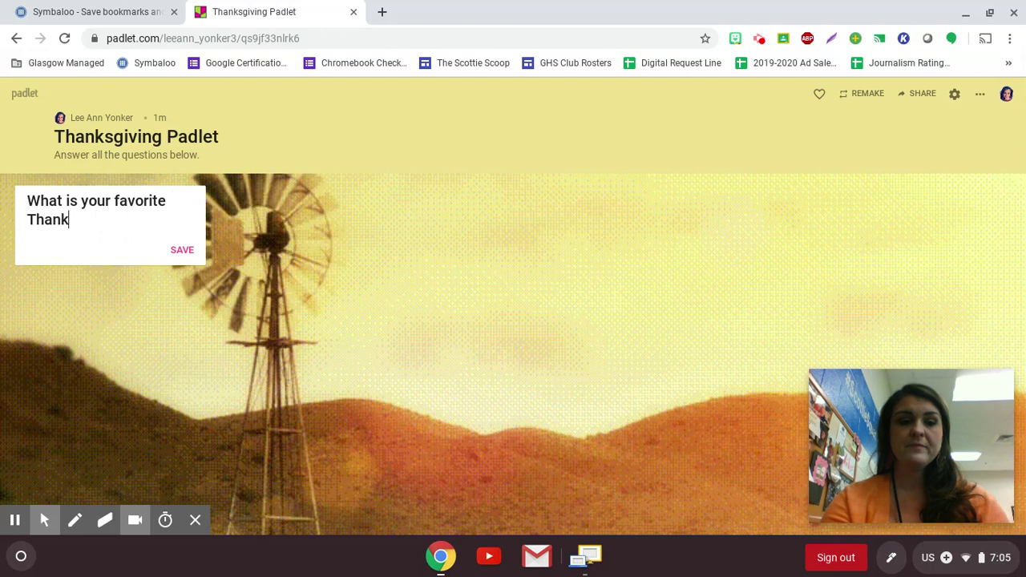
{"action": "type", "text": "sgiving Foo"}
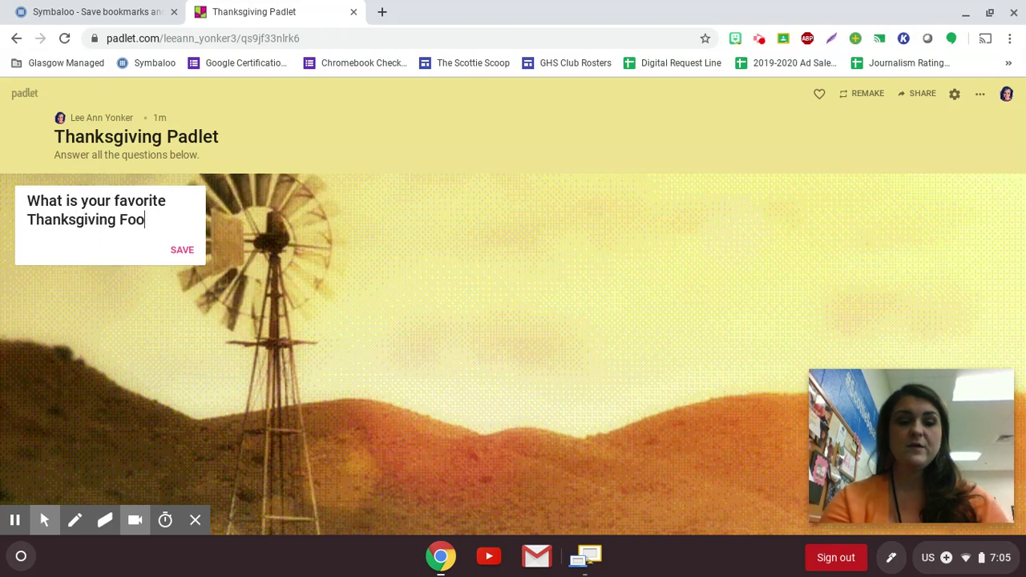
{"action": "type", "text": "d."}
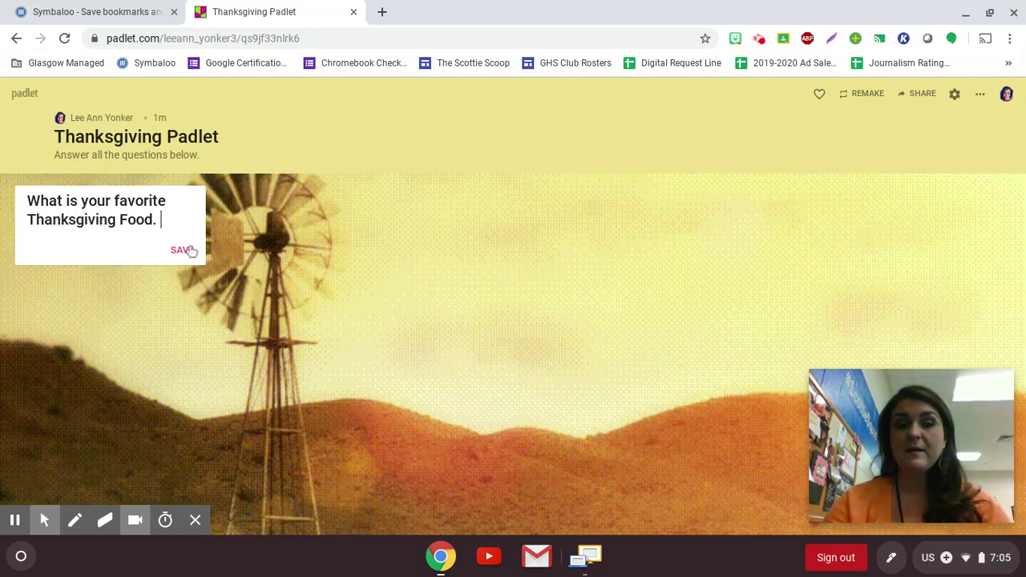
{"action": "left_click", "coordinate": [187, 250]}
{"action": "left_click", "coordinate": [163, 224]}
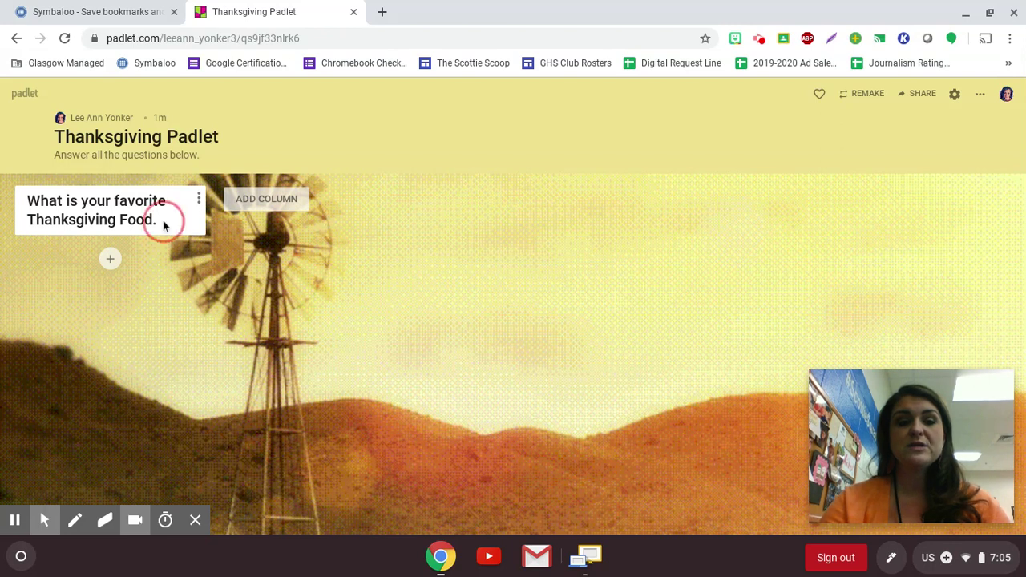
{"action": "key", "text": "BackSpace"}
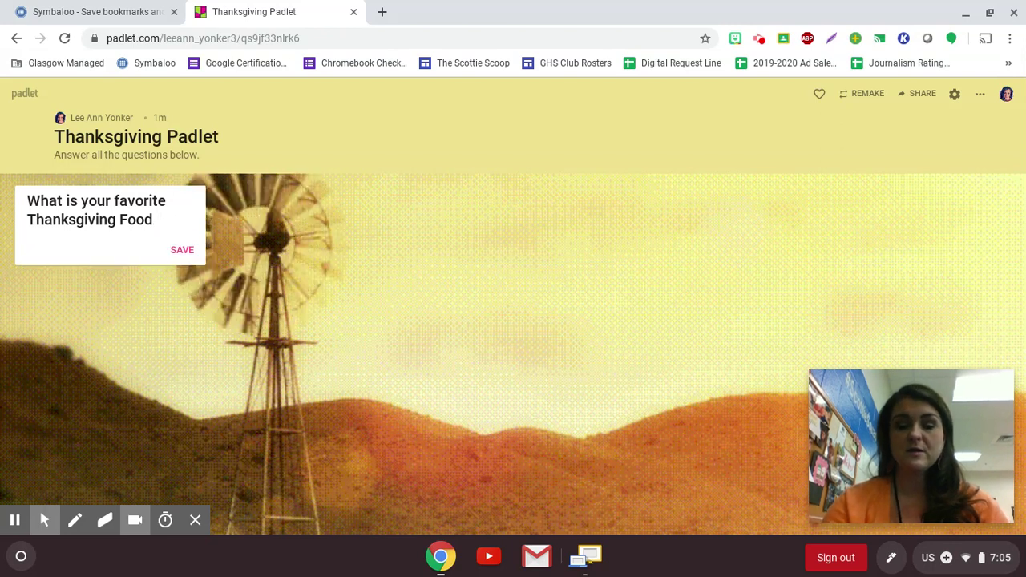
{"action": "type", "text": "?"}
{"action": "left_click", "coordinate": [181, 249]}
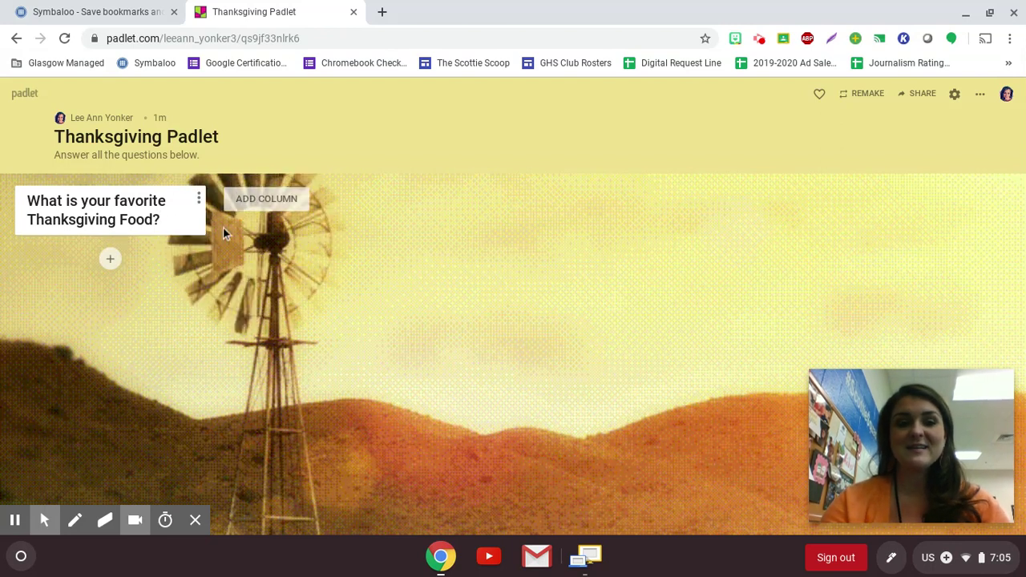
- Add columns for the favorite Thanksgiving tradition and 'Do you like turkey or ham?', then select the padlet URL
{"action": "left_click", "coordinate": [271, 200]}
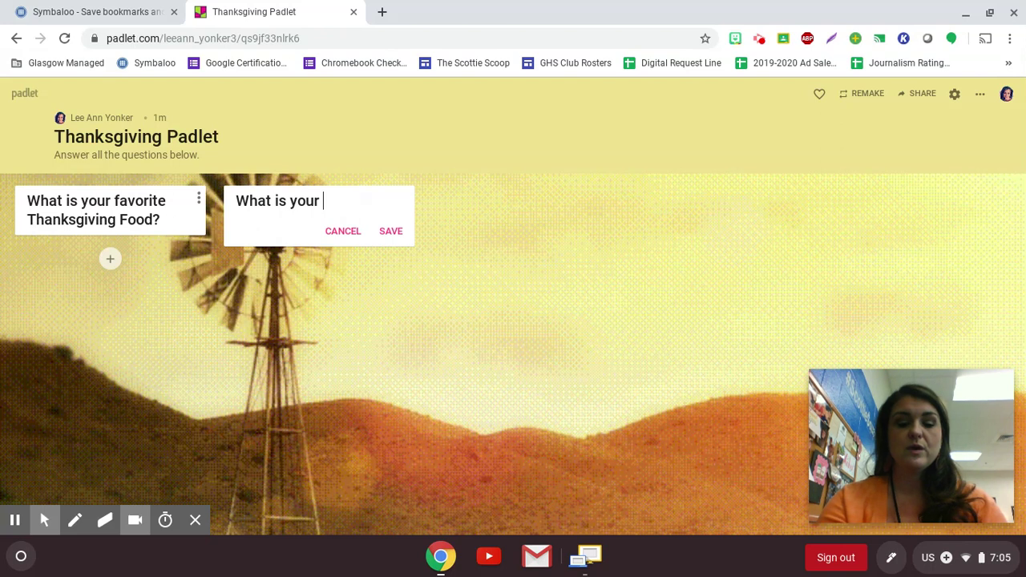
{"action": "type", "text": "vorite "}
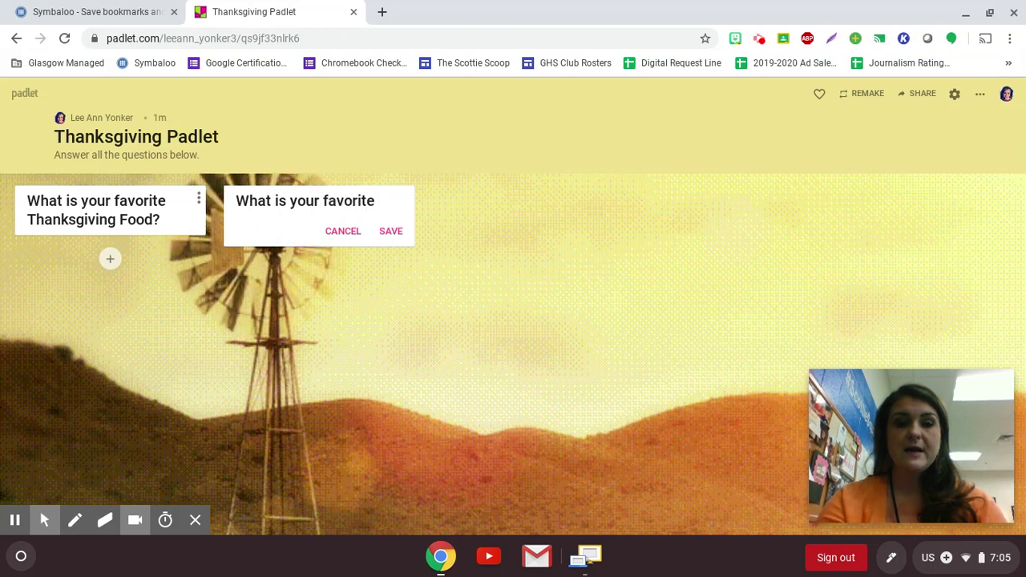
{"action": "type", "text": "Thanksgivin"}
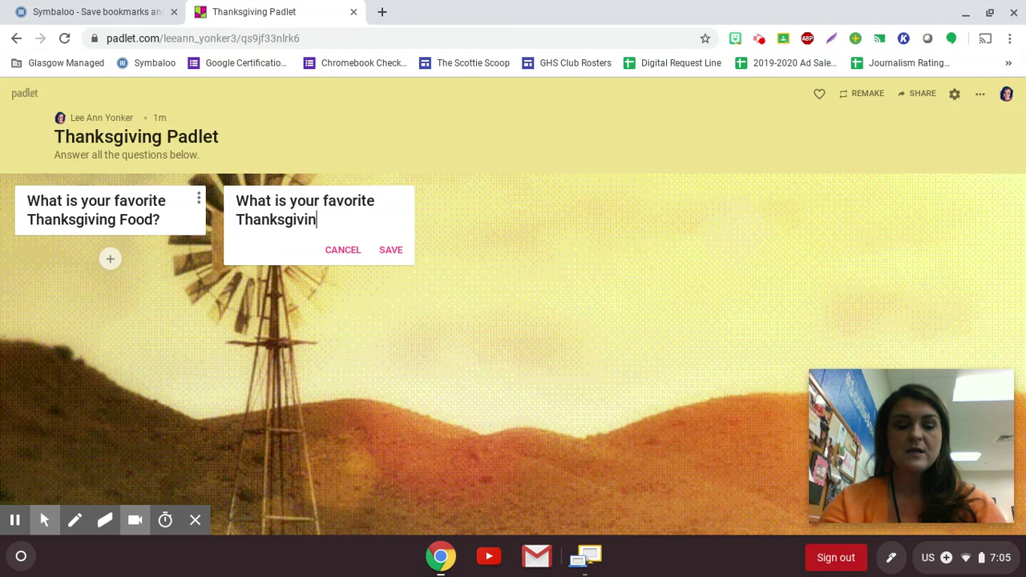
{"action": "type", "text": "g tradition?"}
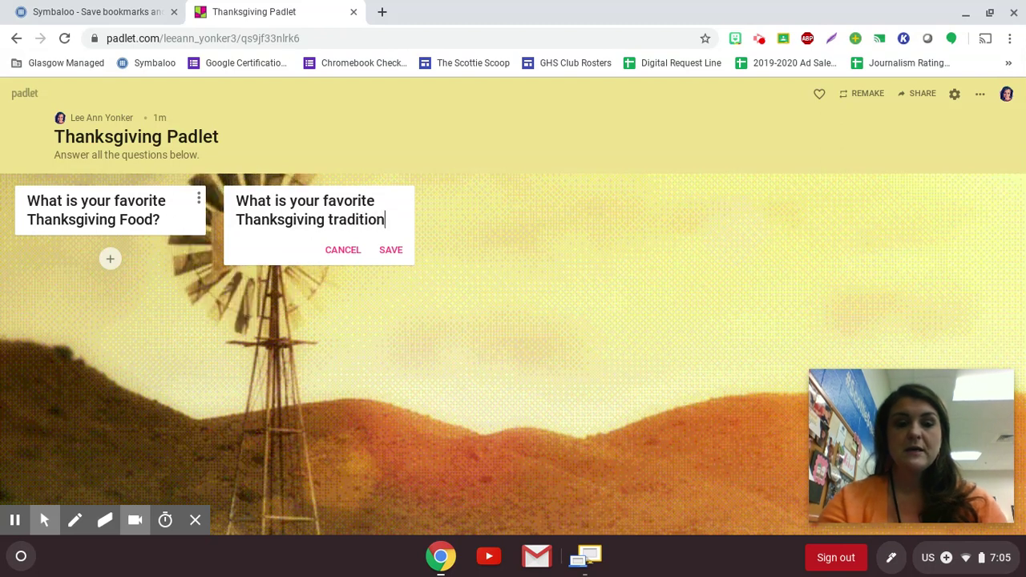
{"action": "left_click", "coordinate": [392, 251]}
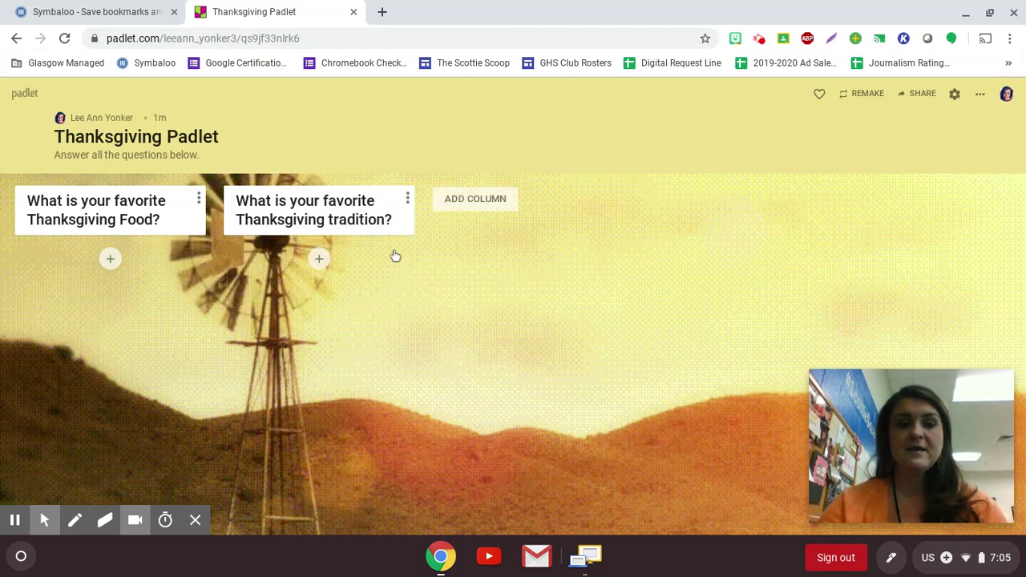
{"action": "left_click", "coordinate": [476, 205]}
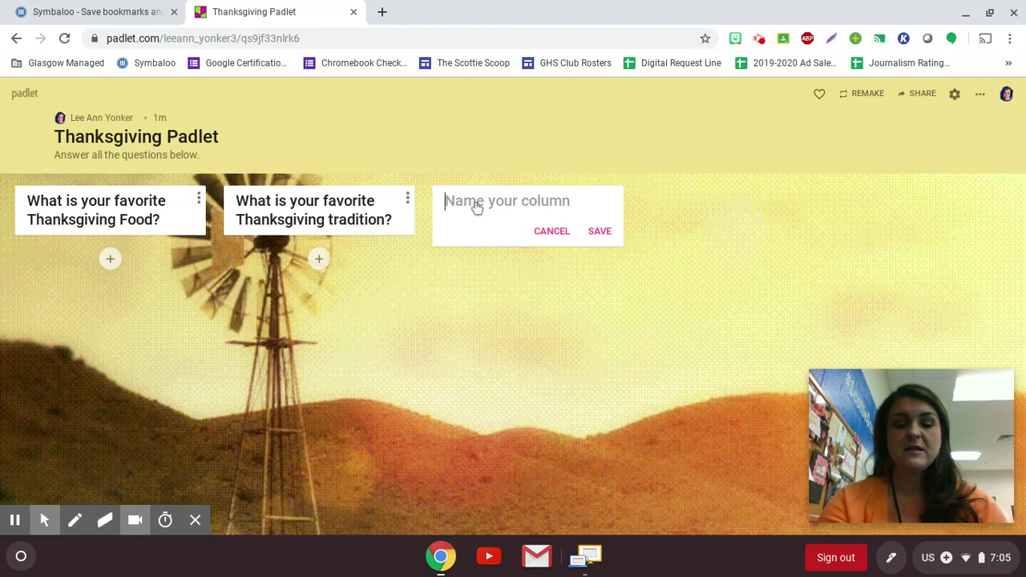
{"action": "type", "text": "Do you like tur"}
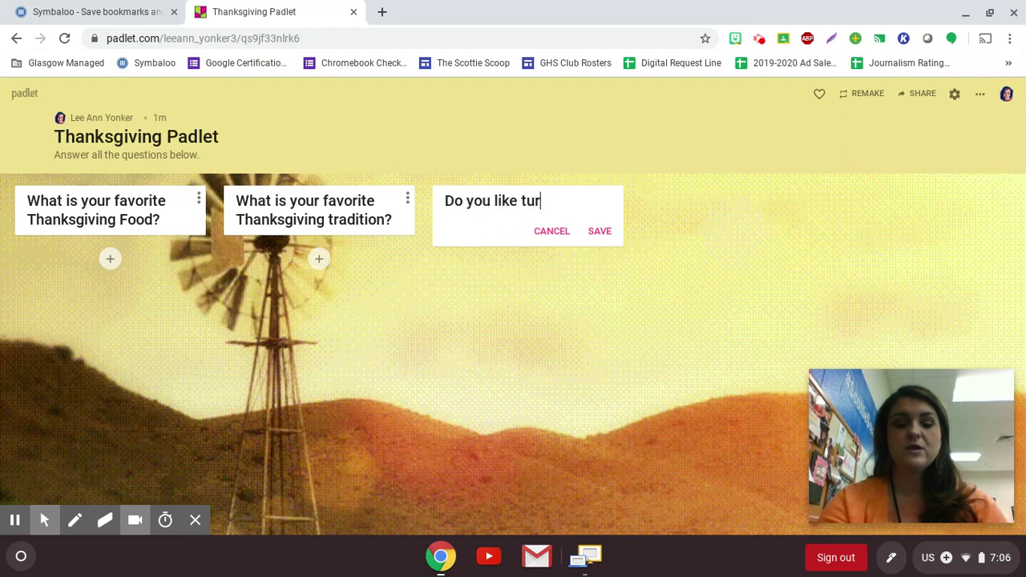
{"action": "type", "text": "key or ham"}
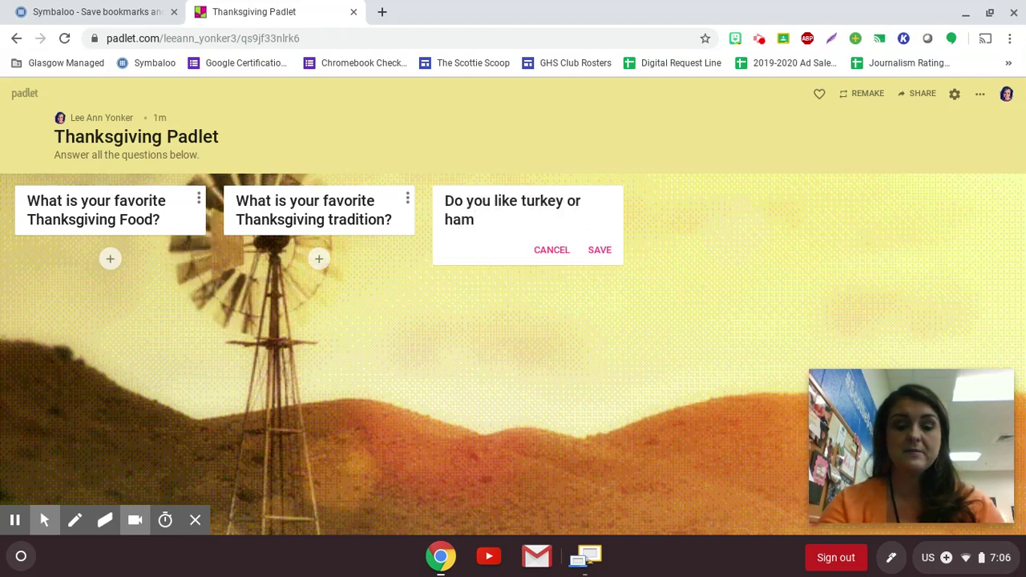
{"action": "type", "text": "?"}
{"action": "left_click", "coordinate": [598, 250]}
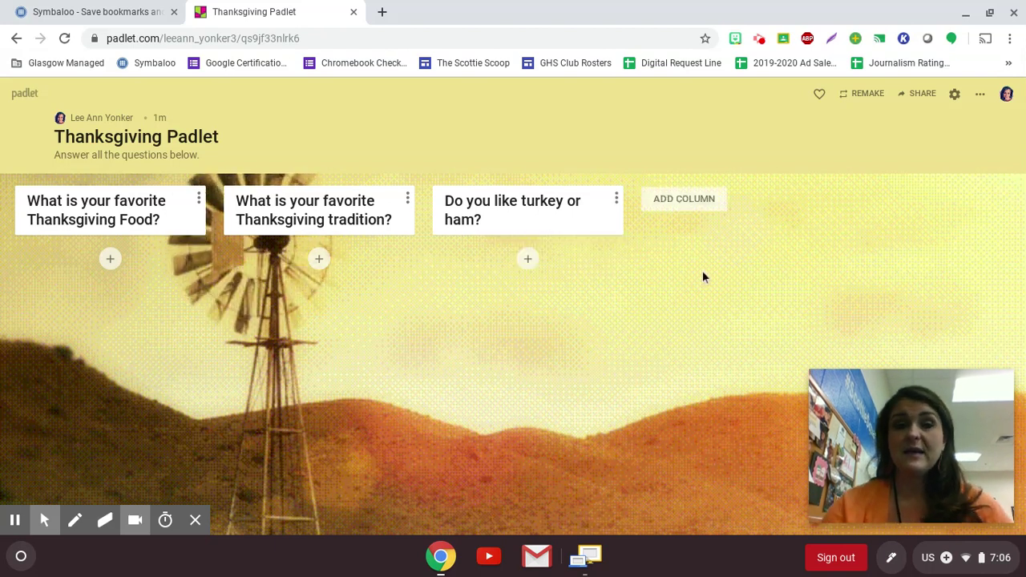
{"action": "left_click_drag", "start_coordinate": [350, 38], "coordinate": [95, 30]}
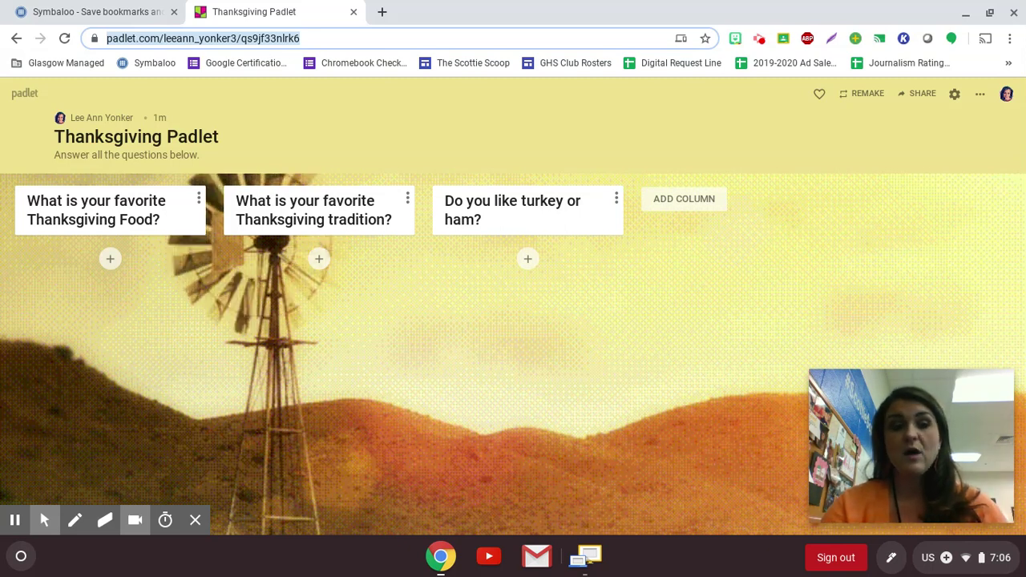
- Start a new post under the favorite Thanksgiving food column
{"action": "left_click", "coordinate": [109, 261]}
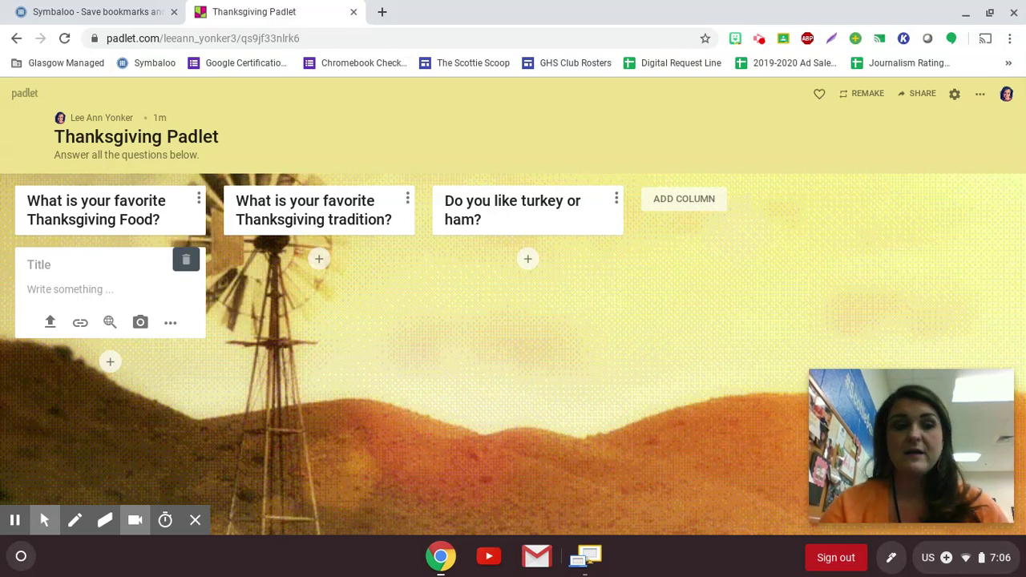
- Title the food-column post with the teacher's name and write 'Mashed Poto' as its body
{"action": "type", "text": "Mrs."}
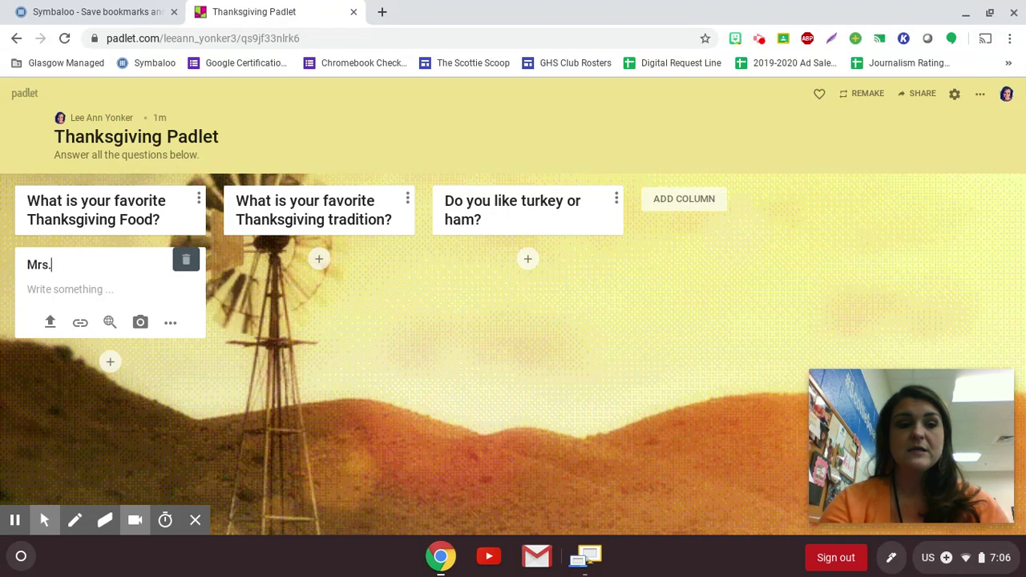
{"action": "type", "text": " Yonker"}
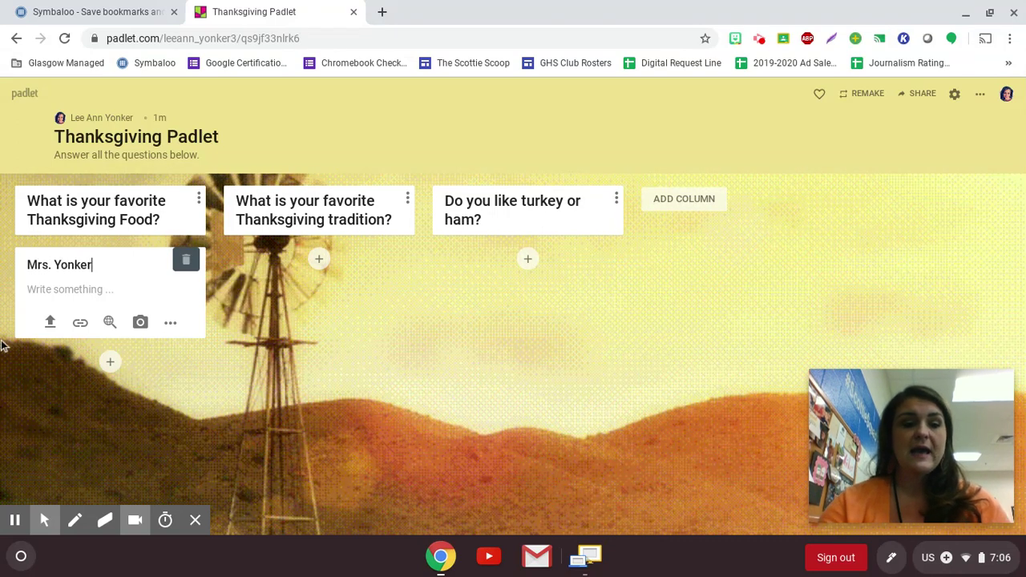
{"action": "left_click", "coordinate": [62, 290]}
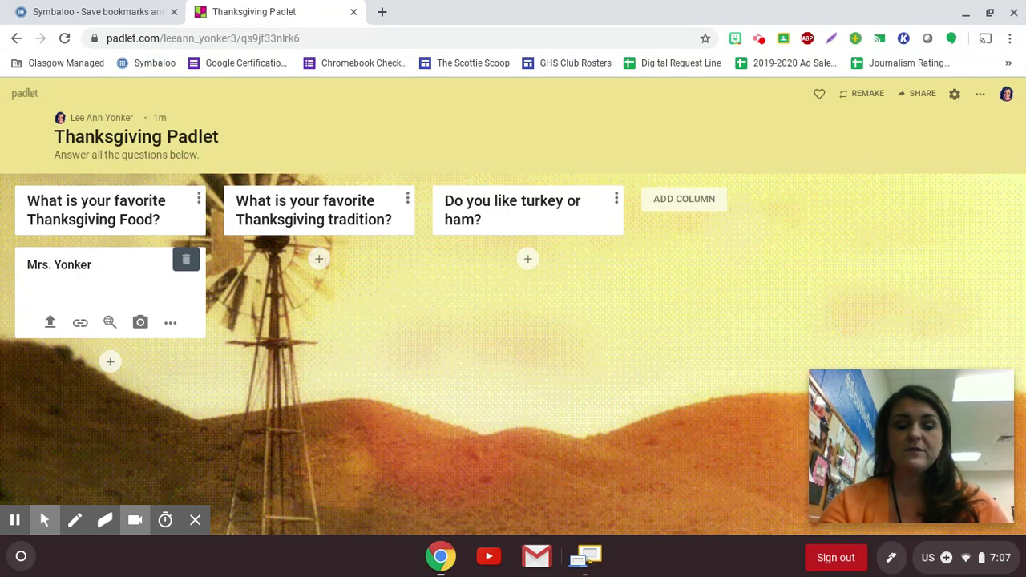
{"action": "type", "text": "Mashed Poto"}
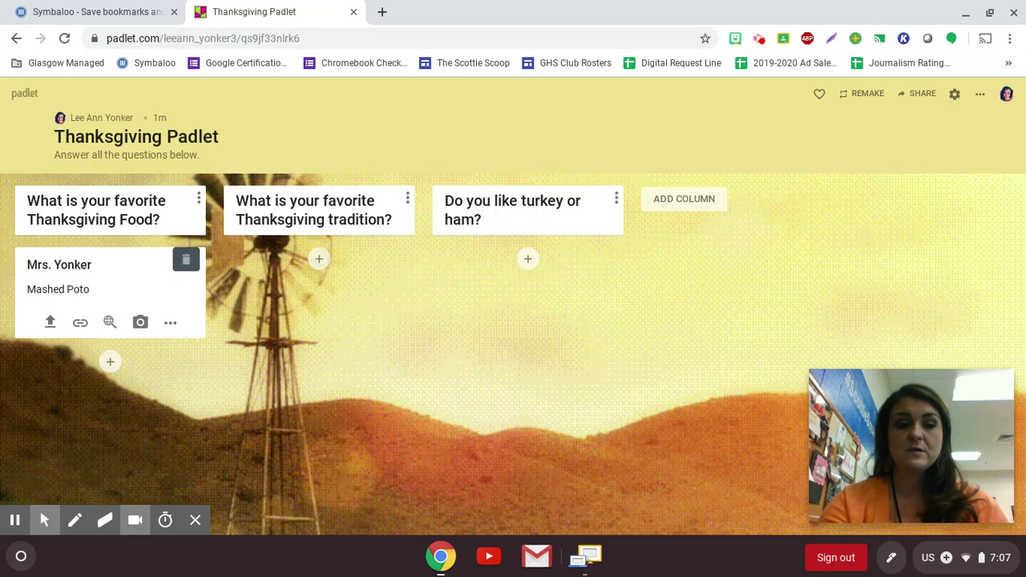